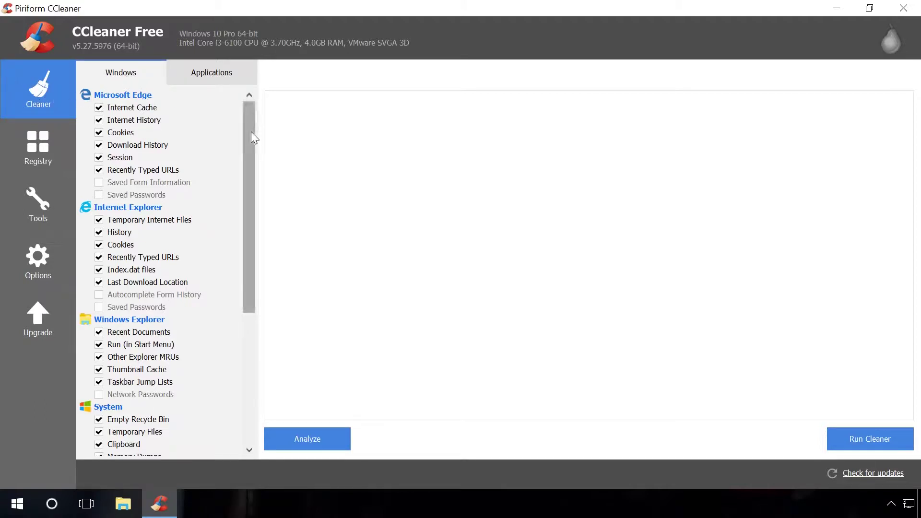
- Analyze the checked Windows and application junk items, then clean them, removing 789 MB
left_click_drag(251, 131, 207, 71)
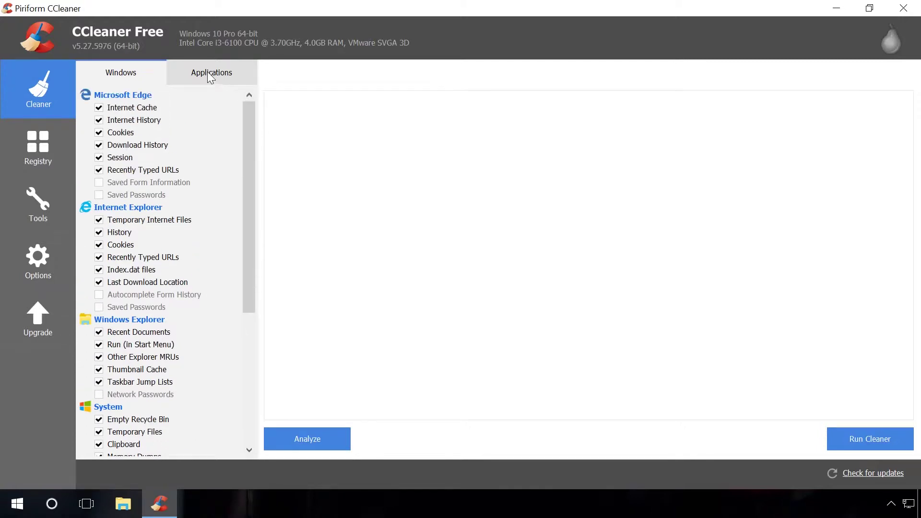
left_click(208, 72)
left_click(135, 74)
left_click(307, 439)
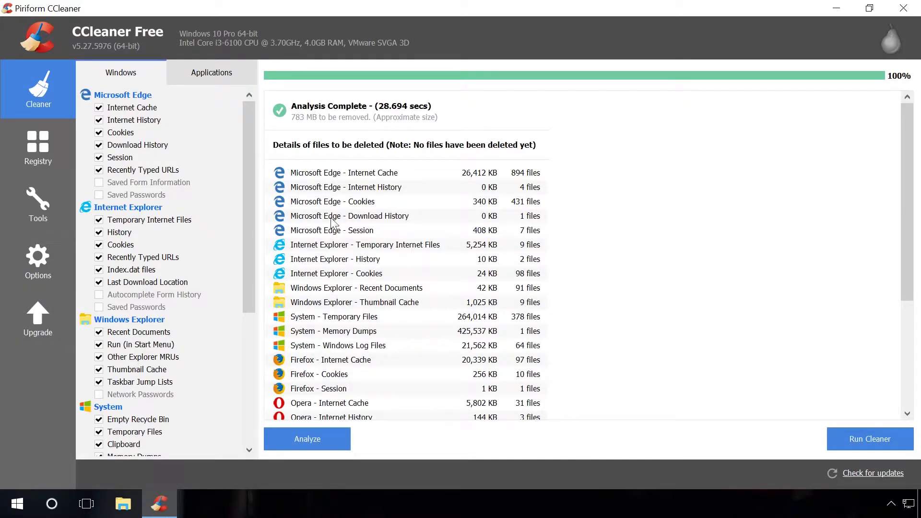
left_click(848, 442)
left_click(572, 228)
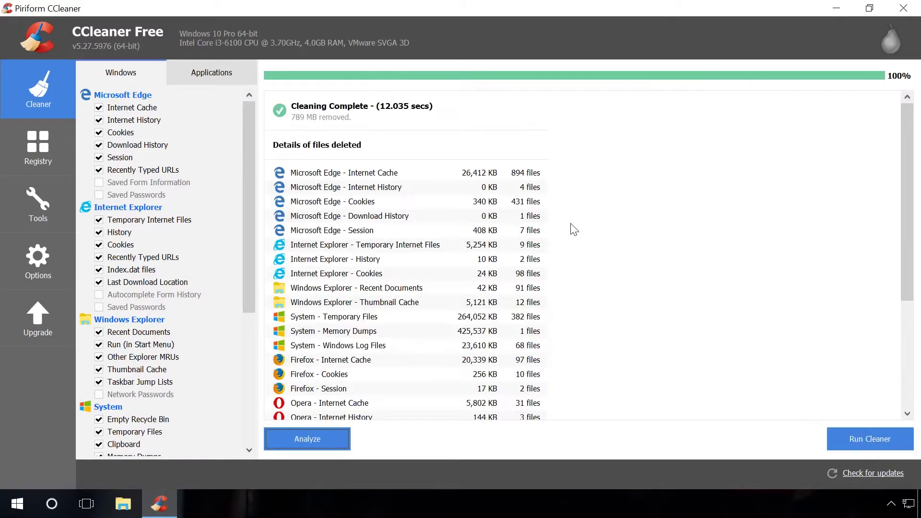
- Scan the registry and fix all 173 issues at once without saving a backup
left_click(36, 143)
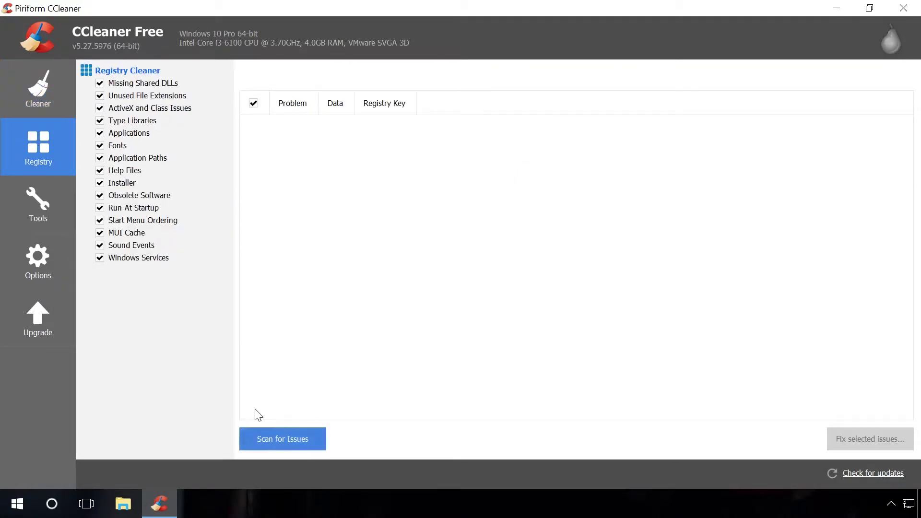
left_click(268, 442)
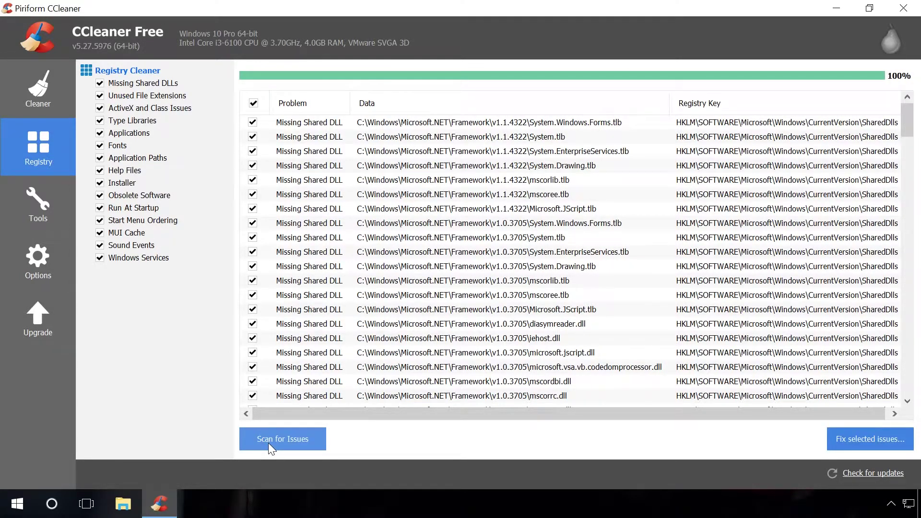
left_click(859, 443)
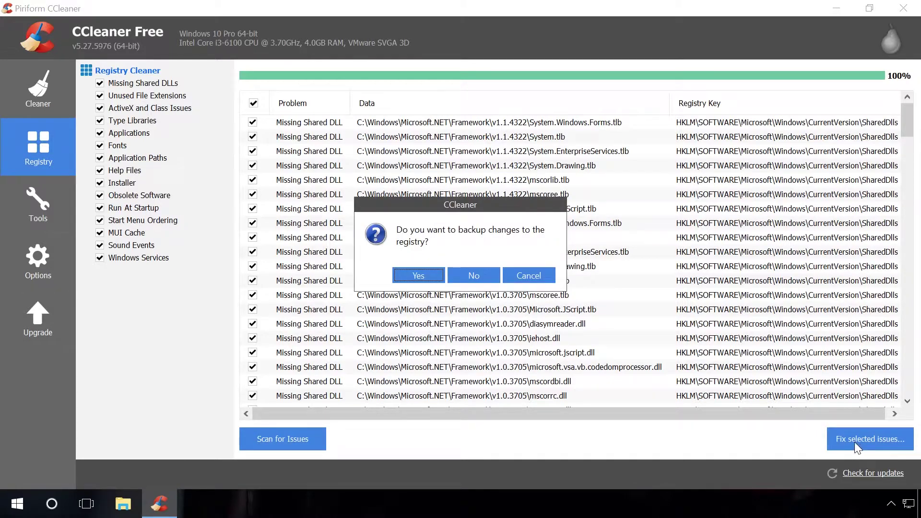
left_click(478, 275)
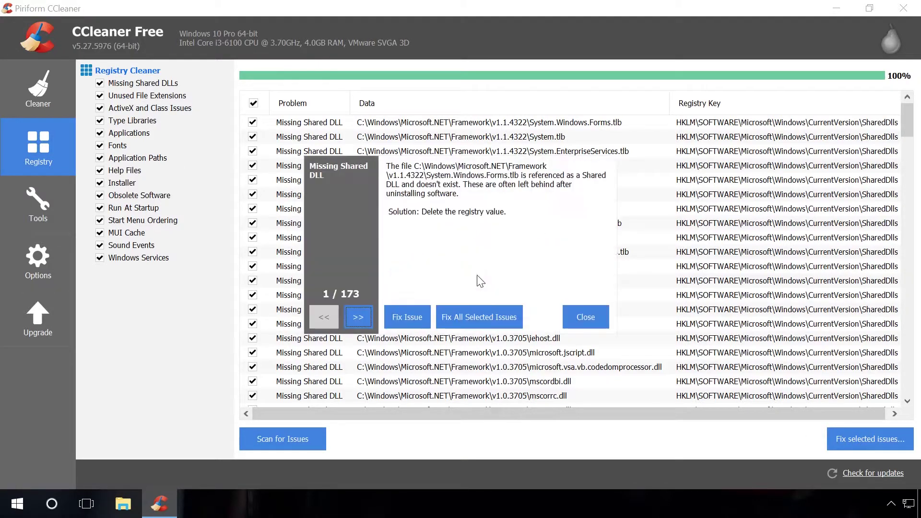
left_click(489, 315)
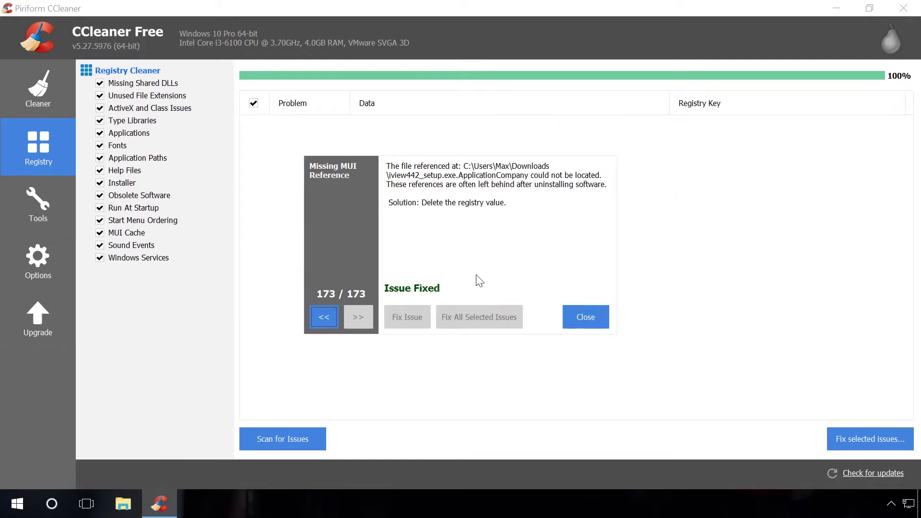
left_click(583, 318)
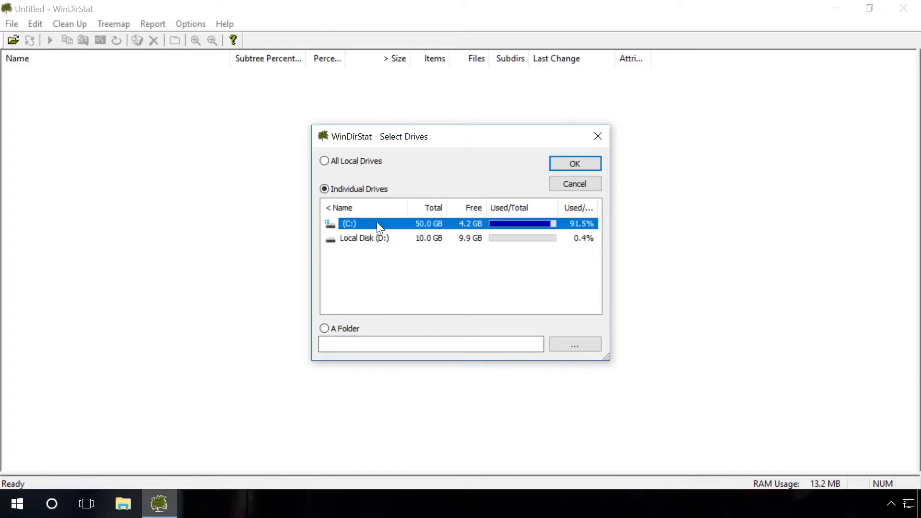
- Pick drive C: under Individual Drives and launch the disk usage scan
left_click(416, 224)
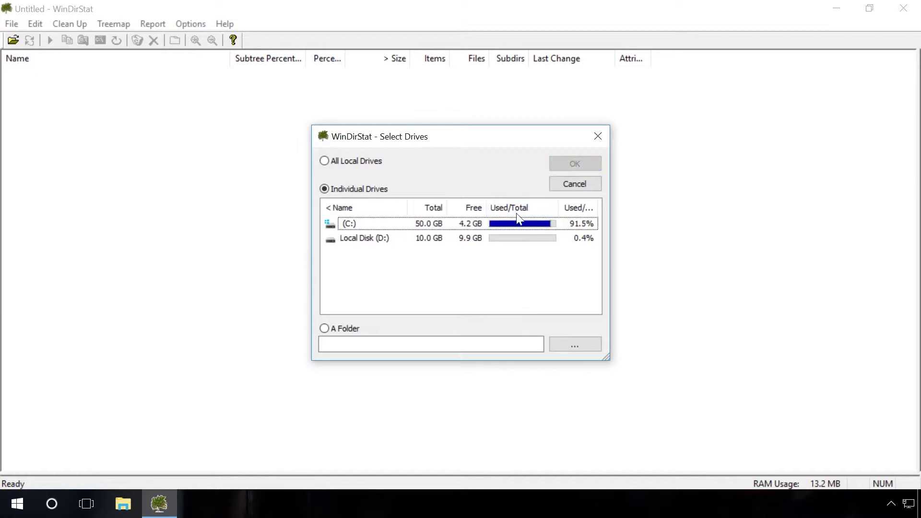
left_click(501, 223)
left_click(575, 164)
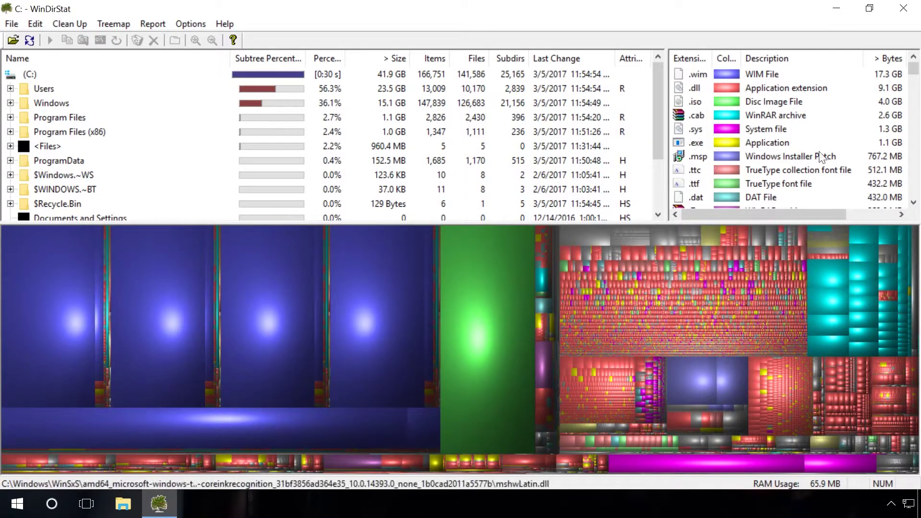
- Expand Program Files and permanently delete the 380.5 MB Opera folder with administrator permission
mouse_move(914, 68)
left_mouse_down()
mouse_move(913, 131)
mouse_move(913, 71)
left_mouse_up()
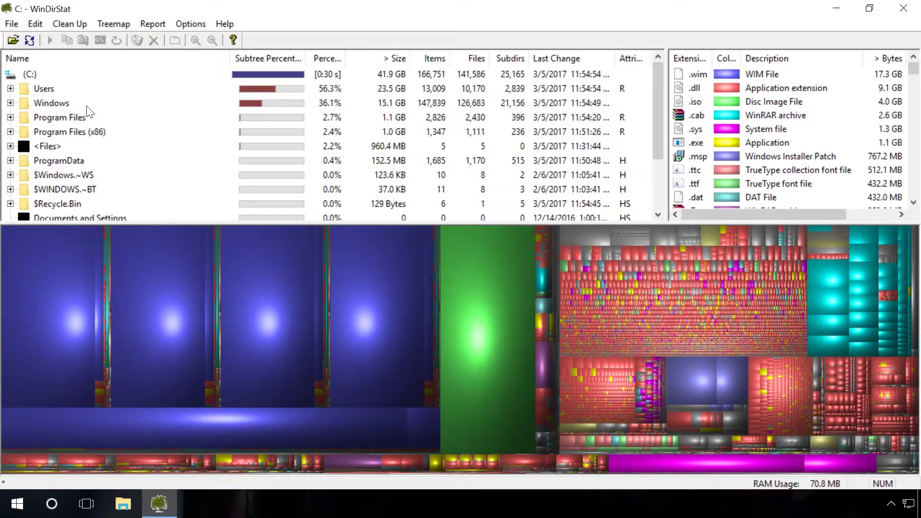
left_click(69, 117)
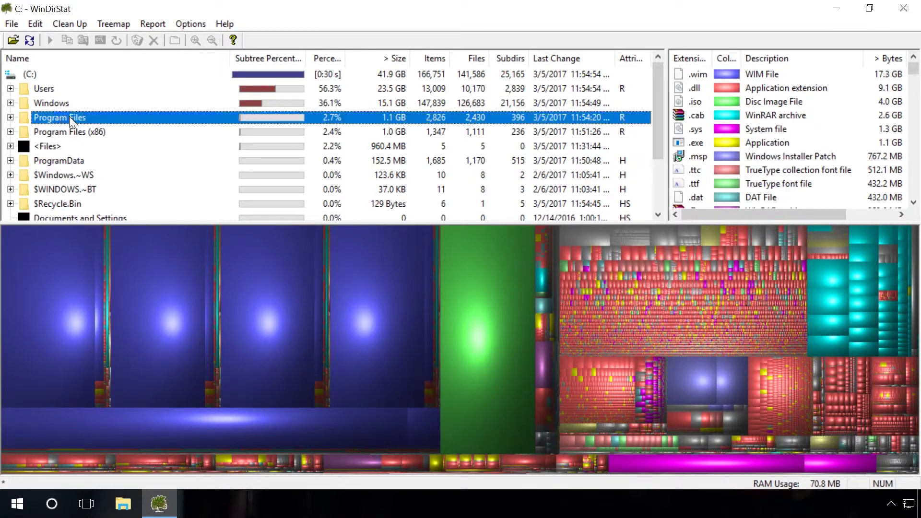
left_click(12, 116)
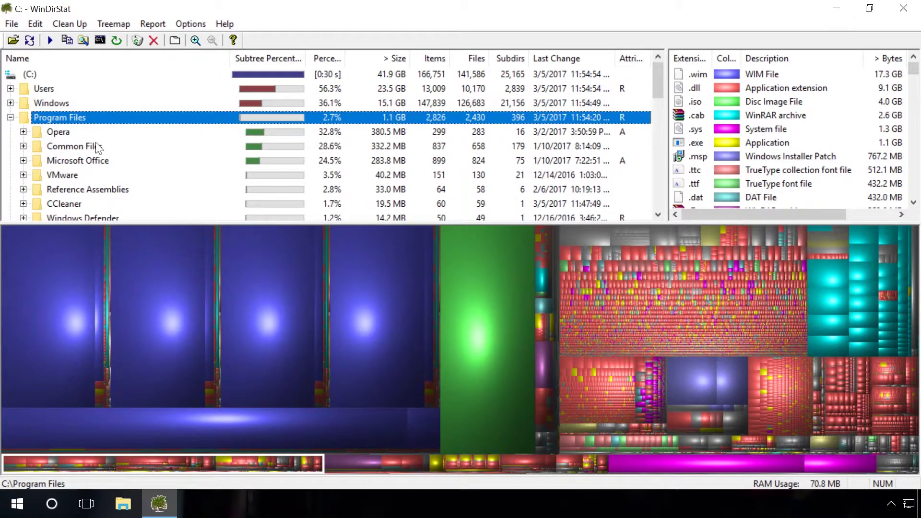
scroll(97, 144, "down", 1)
left_click(82, 86)
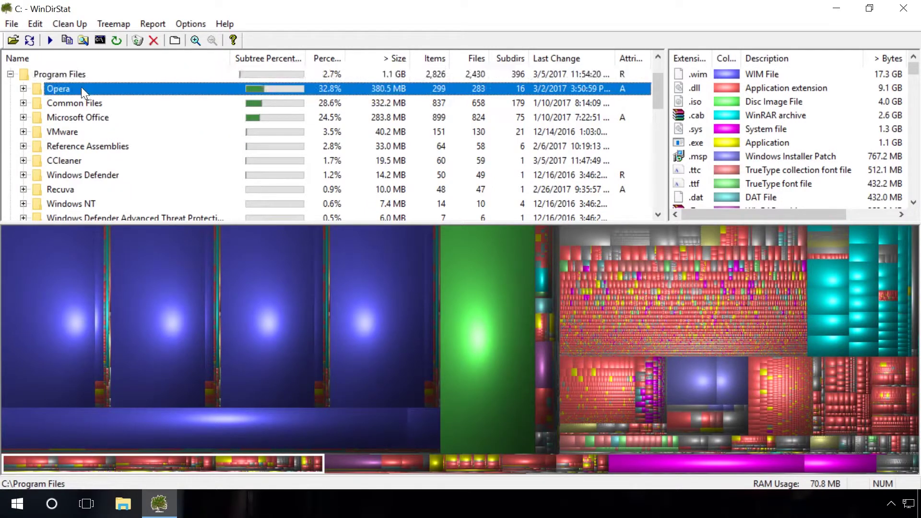
right_click(81, 87)
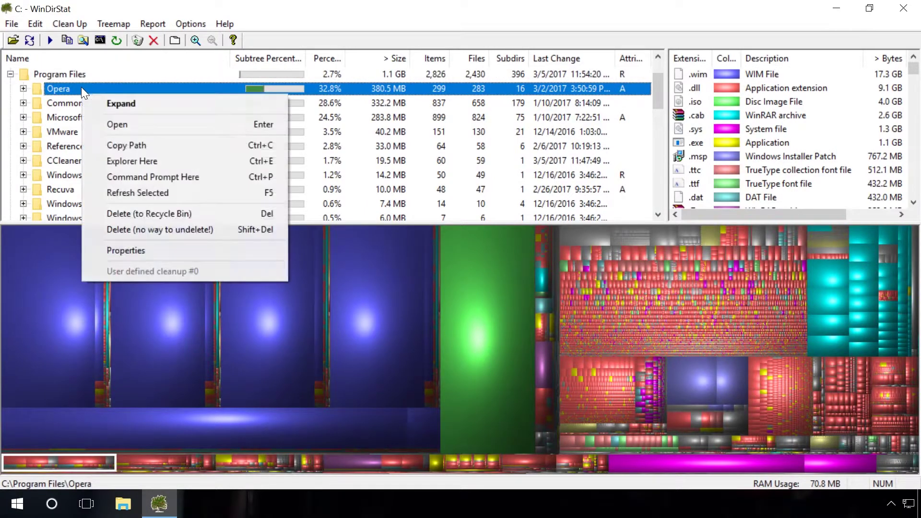
left_click(162, 229)
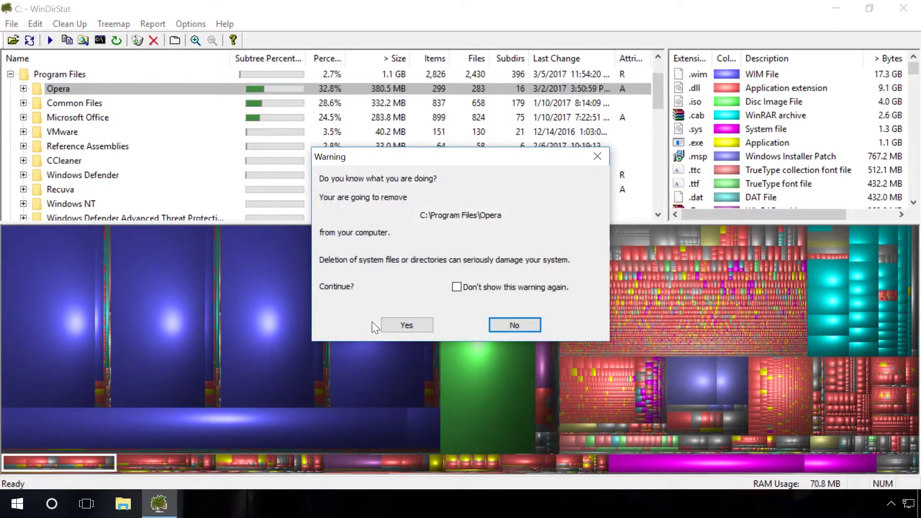
left_click(404, 323)
left_click(513, 314)
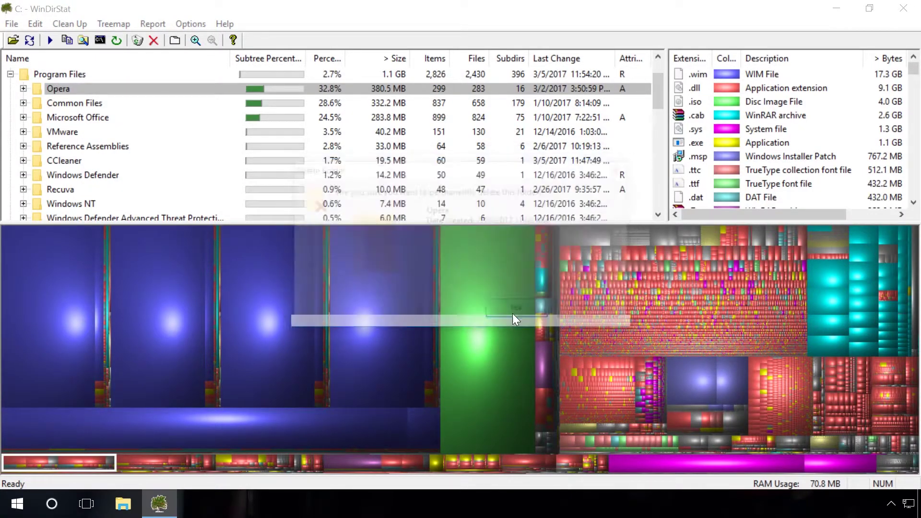
left_click(264, 174)
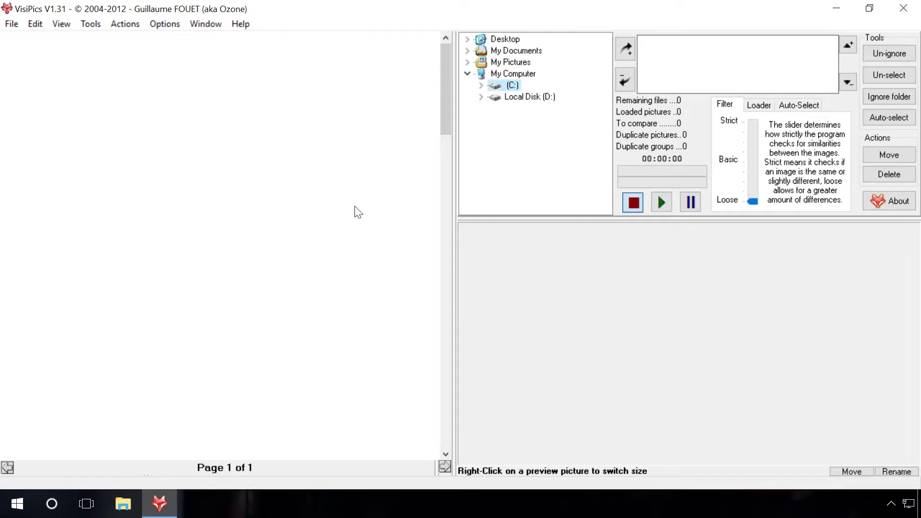
- Add drive C: to the scan list and run the duplicate scan, finding 13 duplicates
left_click(627, 46)
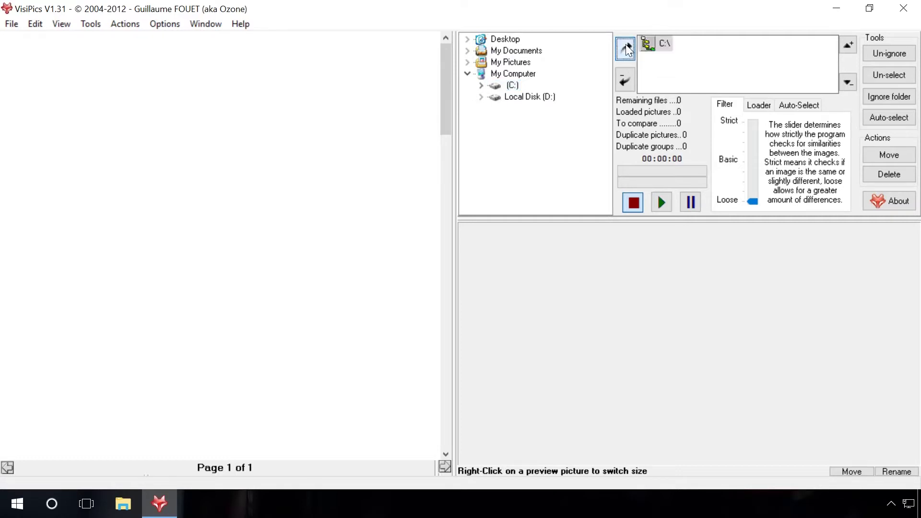
left_click(661, 204)
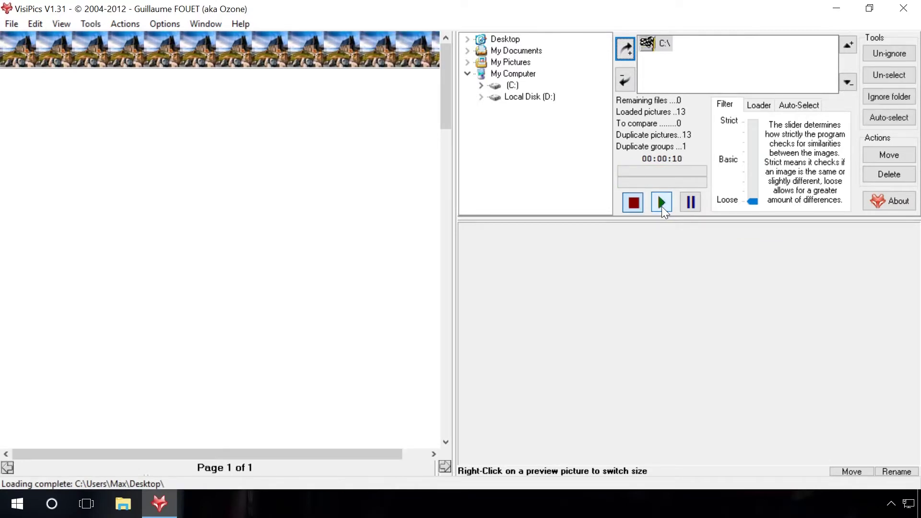
- Mark every church photo copy except one and delete the marked duplicates
left_click(24, 55)
left_click(76, 52)
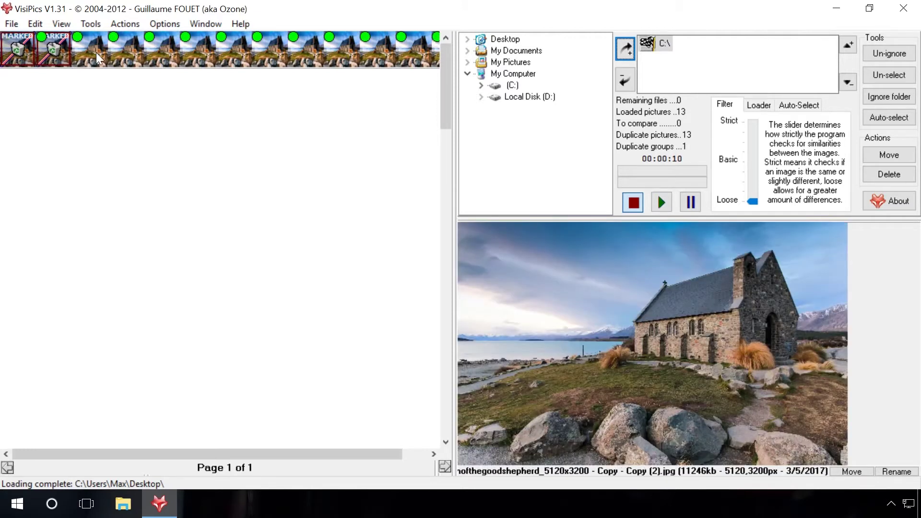
left_click(122, 53)
left_click(191, 51)
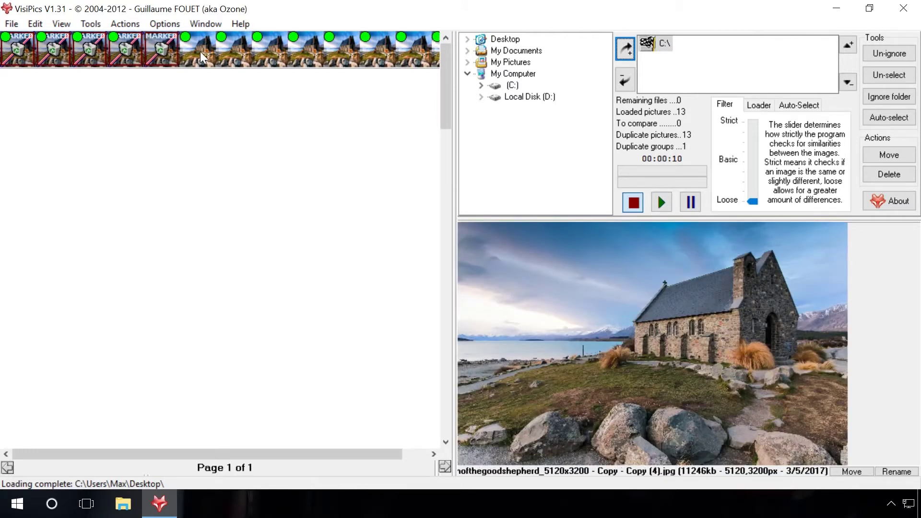
left_click(226, 49)
left_click(258, 46)
left_click(340, 54)
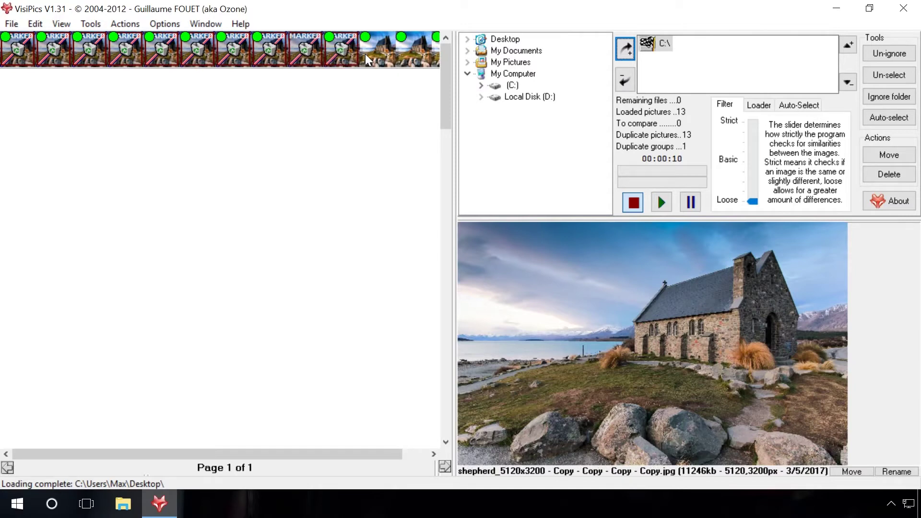
left_click(375, 54)
left_click(406, 52)
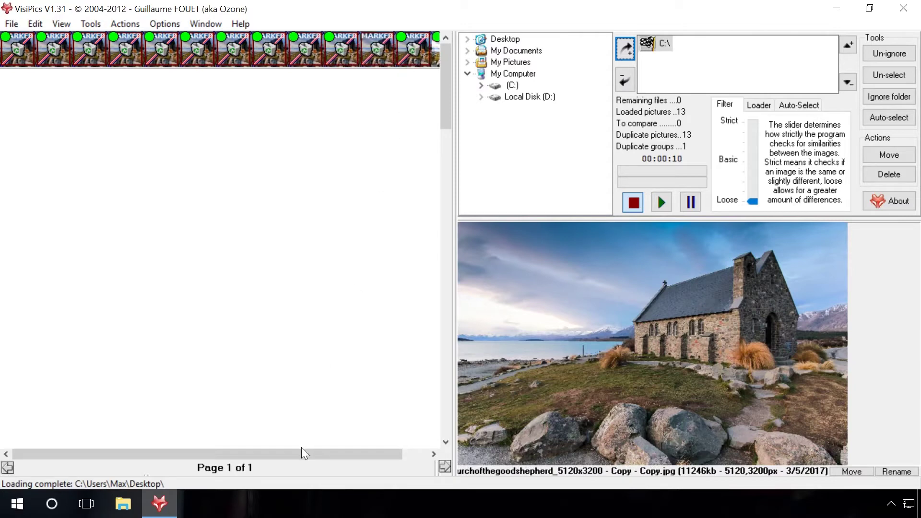
left_click_drag(303, 454, 359, 454)
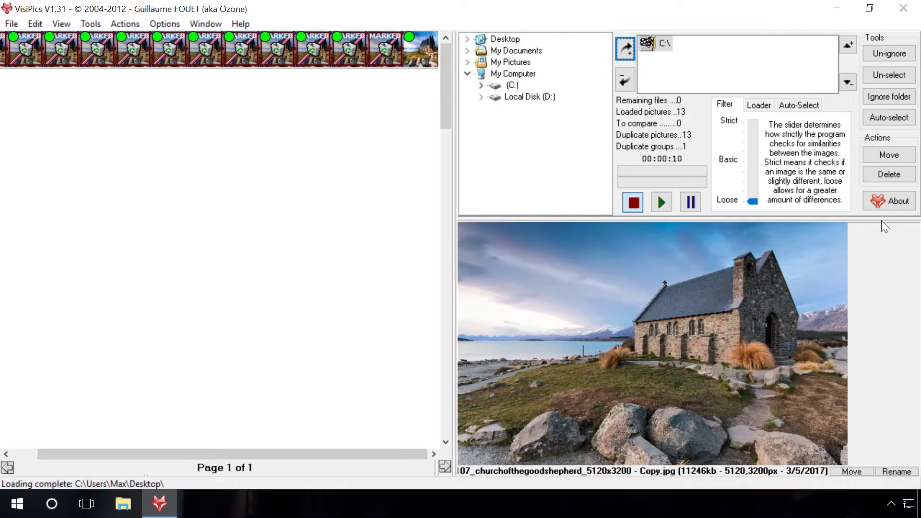
left_click(891, 173)
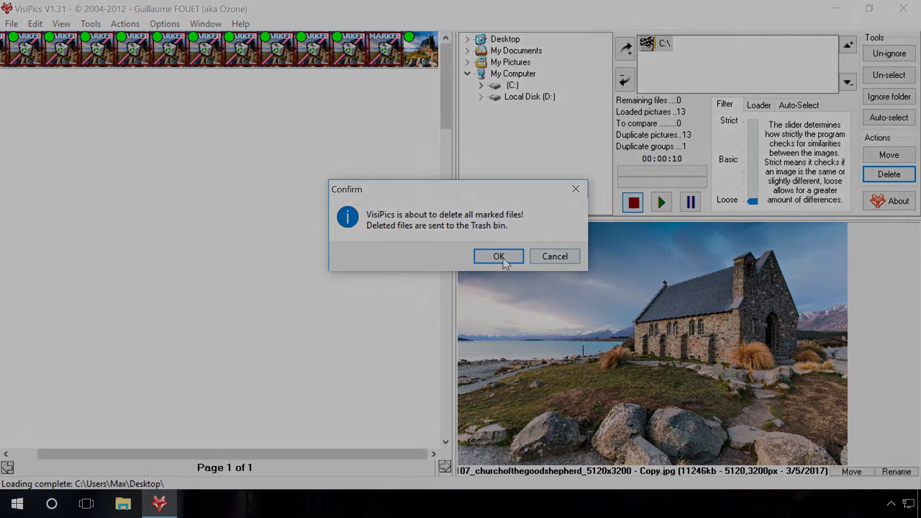